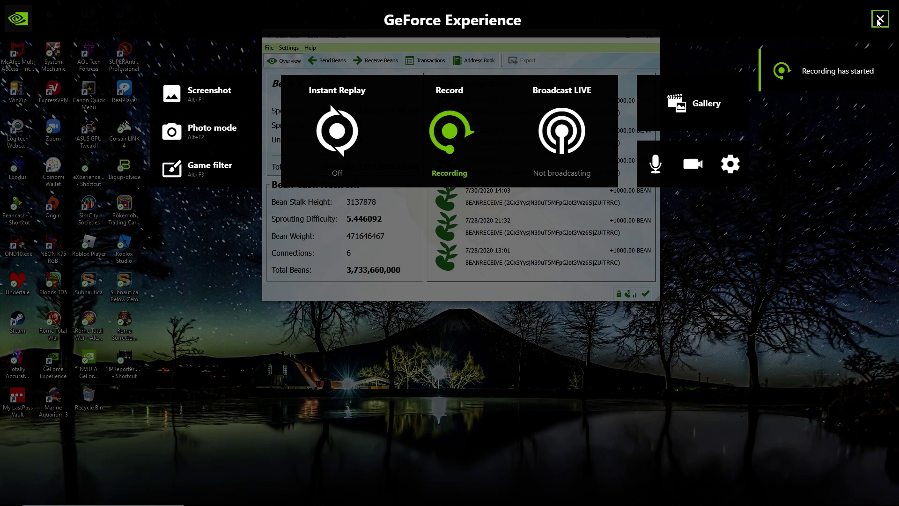
# - Close the GeForce Experience overlay and bring Chrome's Poolin Dashboard window to the front
pyautogui.click(879, 19)
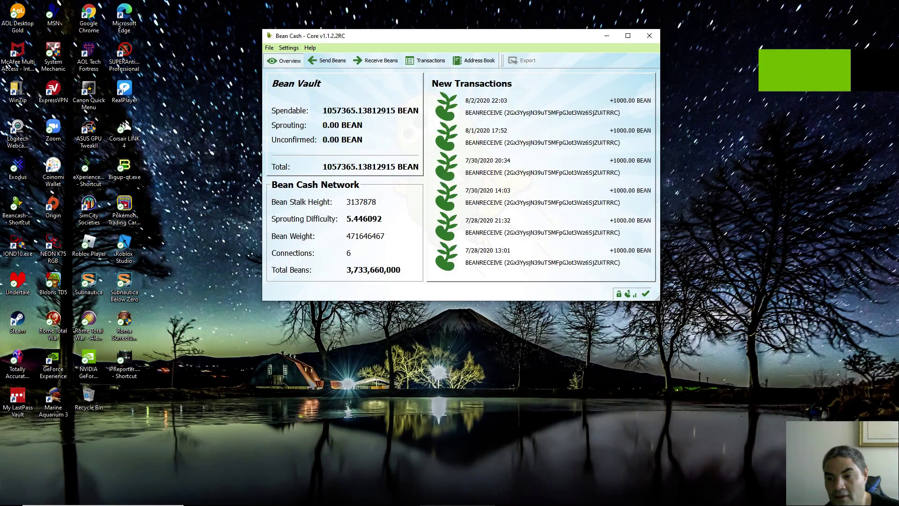
pyautogui.click(277, 496)
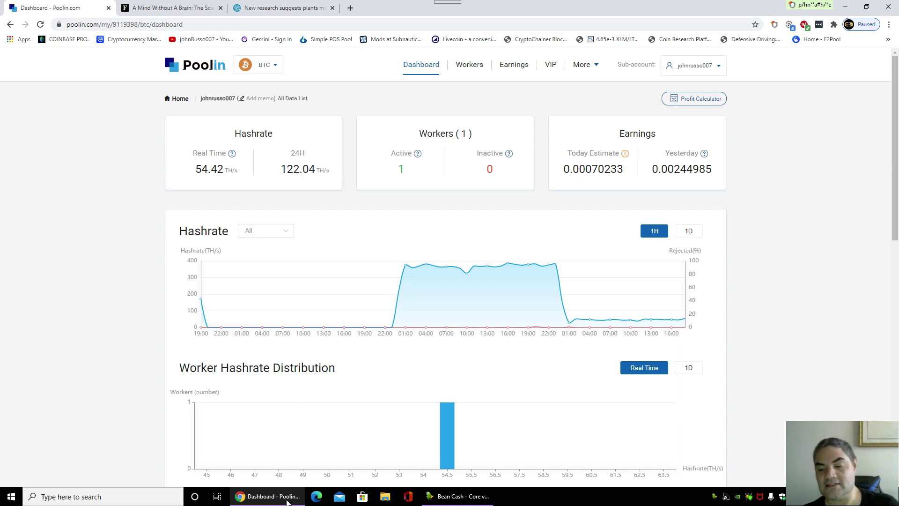
# - Switch to the Forbes 'A Mind Without A Brain' tab on Monica Gagliano's plant research
pyautogui.click(194, 4)
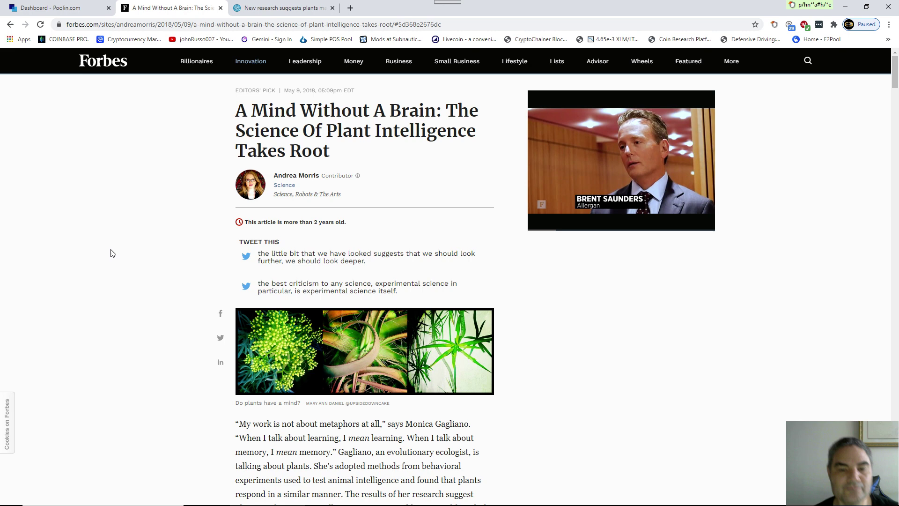
pyautogui.scroll(-2, 128, 238)
pyautogui.scroll(-2, 187, 241)
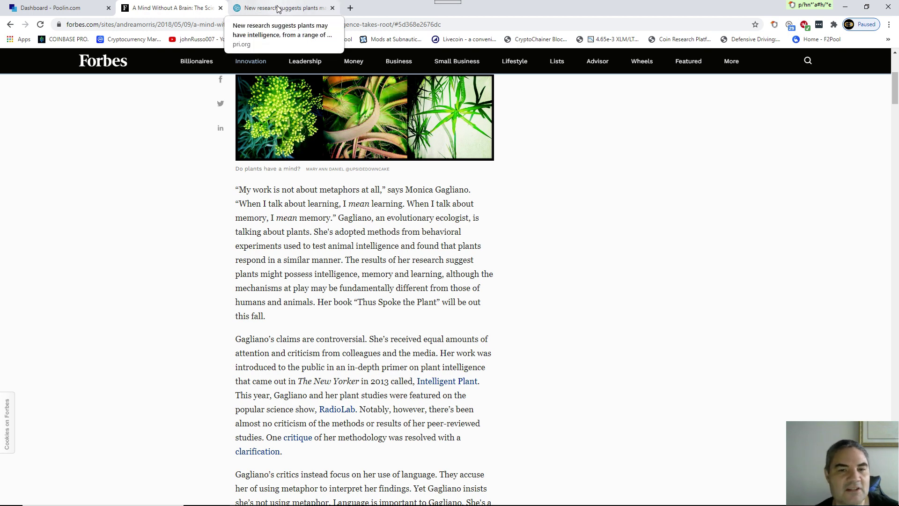
# - Switch to the pri.org 'New research' tab and accept its cookie notice with 'OK, I understand'
pyautogui.click(278, 9)
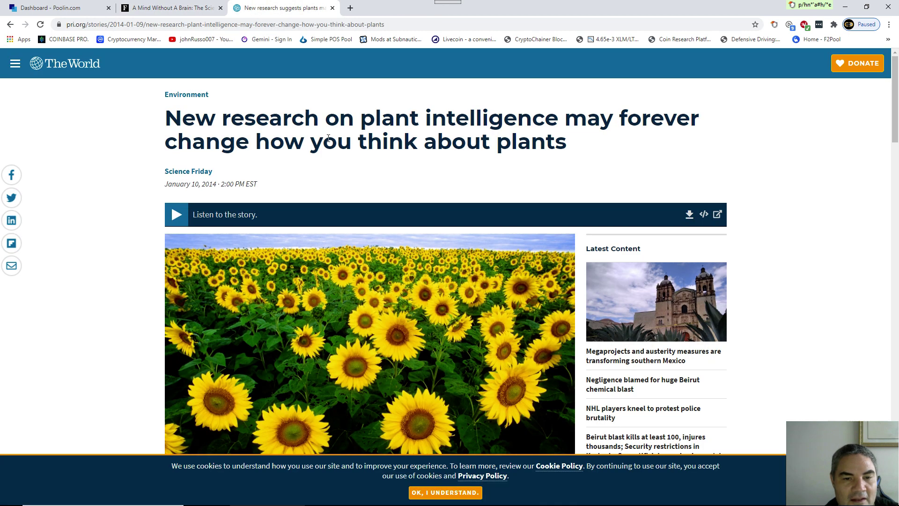
pyautogui.scroll(-2, 148, 186)
pyautogui.scroll(2, 262, 132)
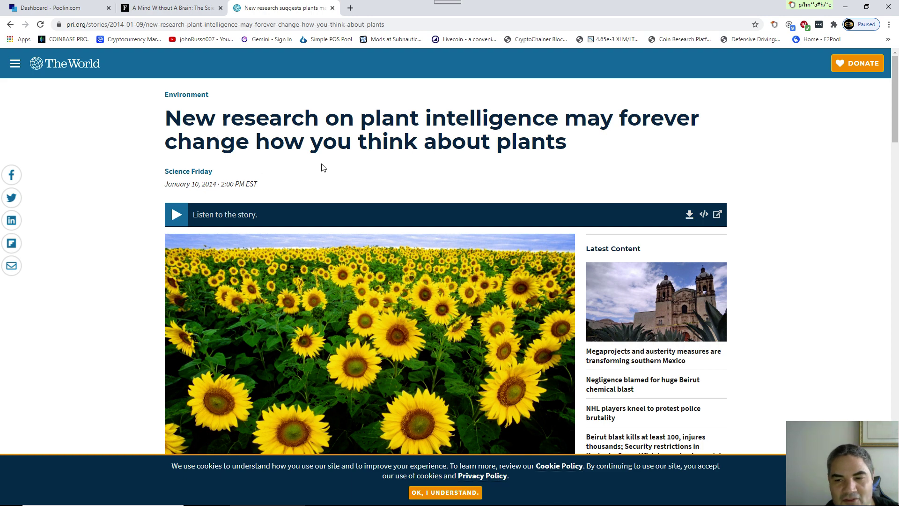
pyautogui.scroll(-2, 322, 166)
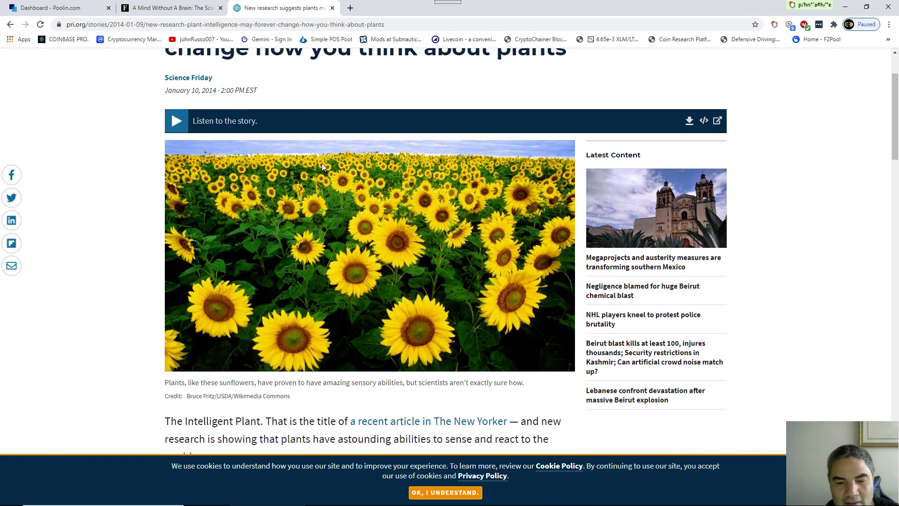
pyautogui.click(478, 492)
pyautogui.scroll(-5, 352, 301)
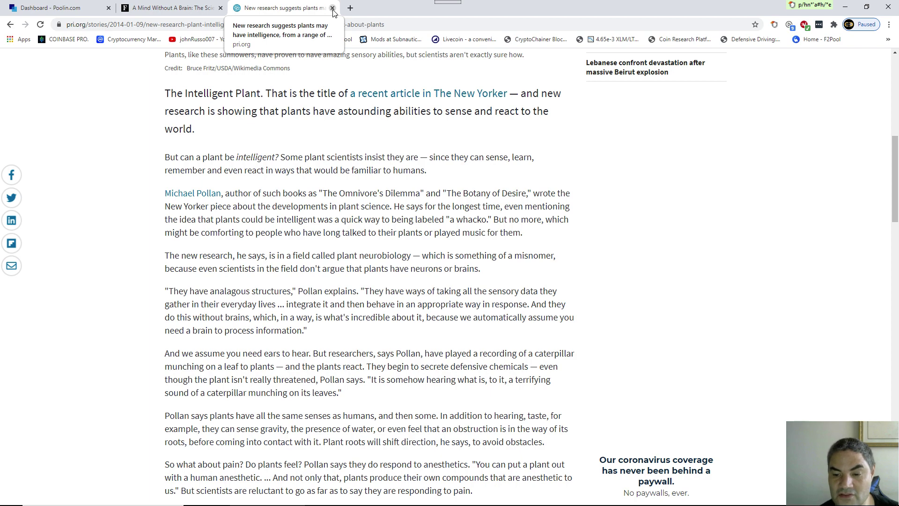
pyautogui.click(203, 8)
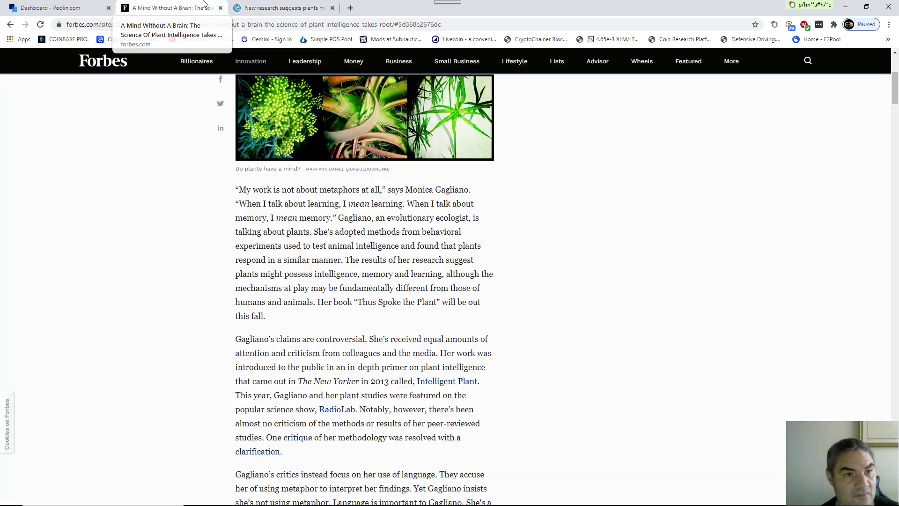
pyautogui.scroll(3, 330, 241)
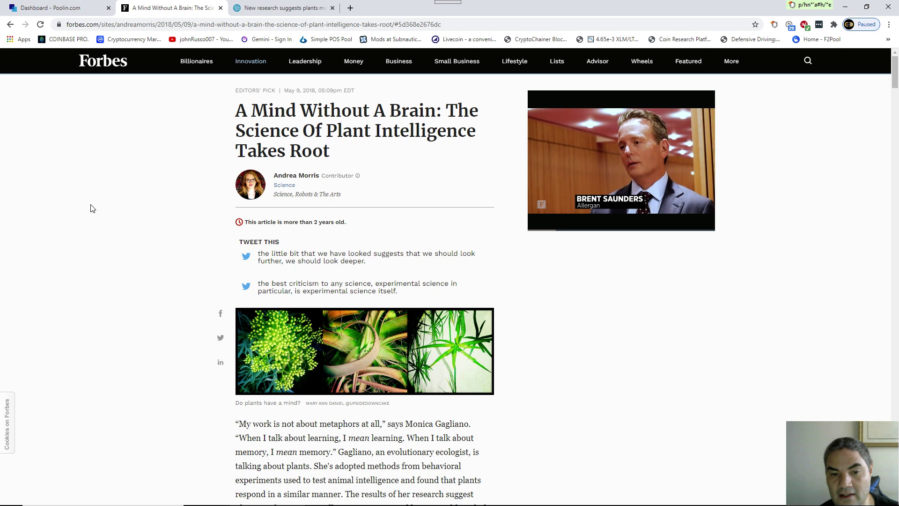
pyautogui.scroll(-1, 90, 208)
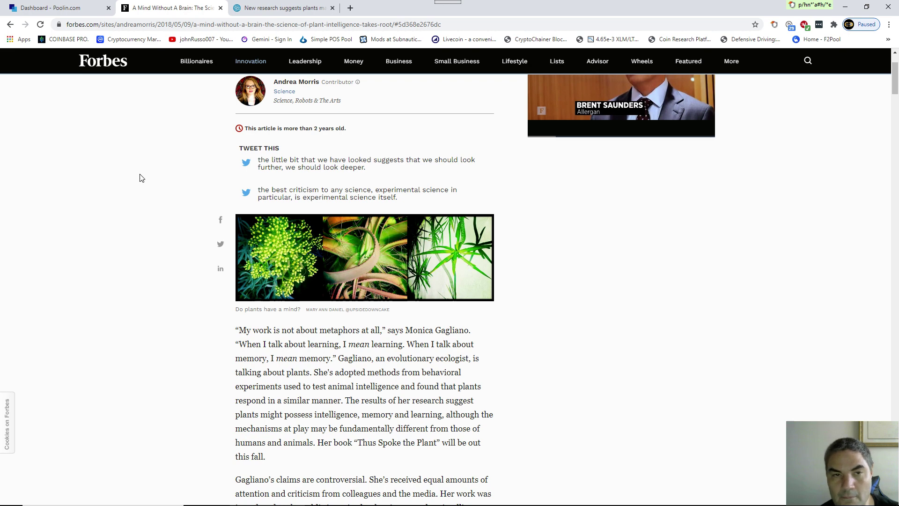
pyautogui.click(278, 8)
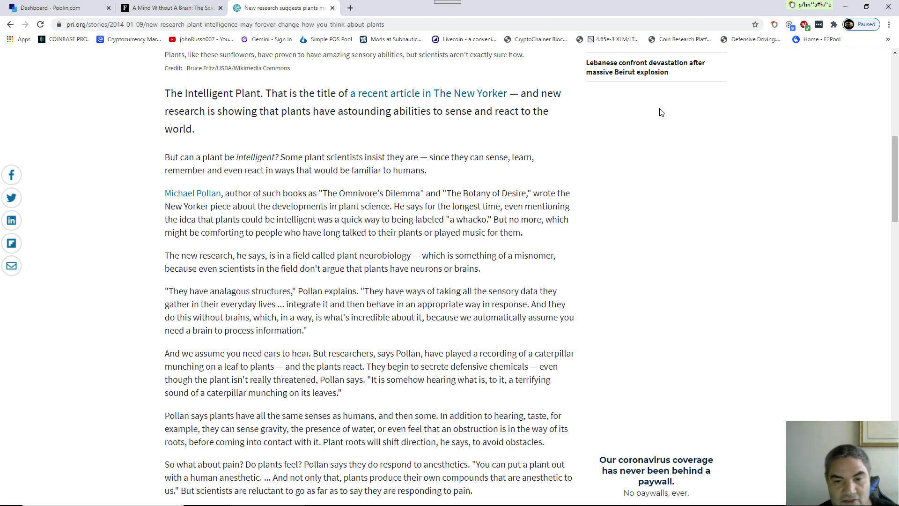
pyautogui.scroll(2, 568, 230)
pyautogui.scroll(3, 534, 228)
pyautogui.scroll(2, 534, 228)
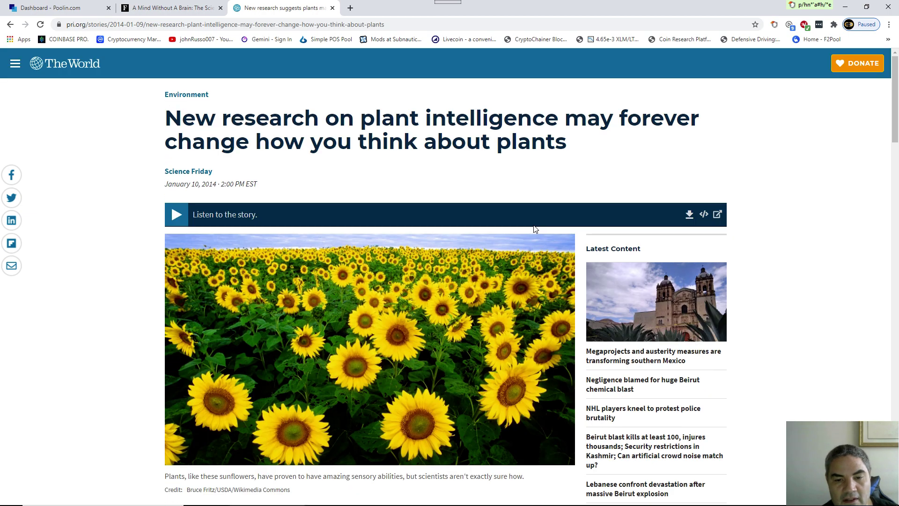
# - Close the Forbes and pri.org tabs, leaving Poolin, and open the GeForce overlay with Alt+Z
pyautogui.click(178, 9)
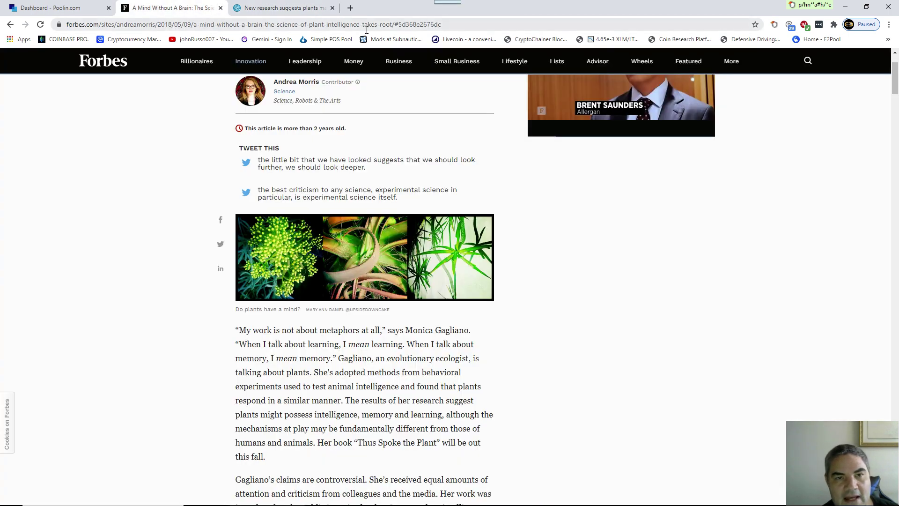
pyautogui.click(307, 8)
pyautogui.click(208, 9)
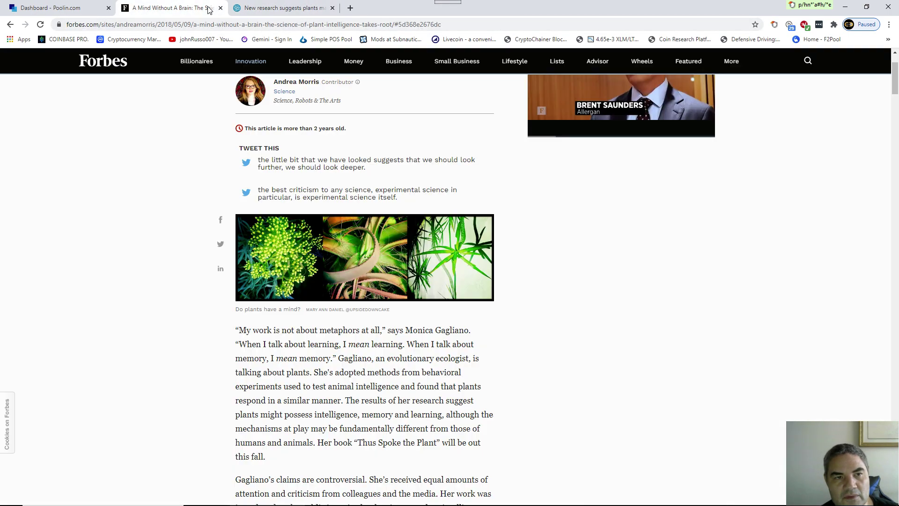
pyautogui.click(288, 7)
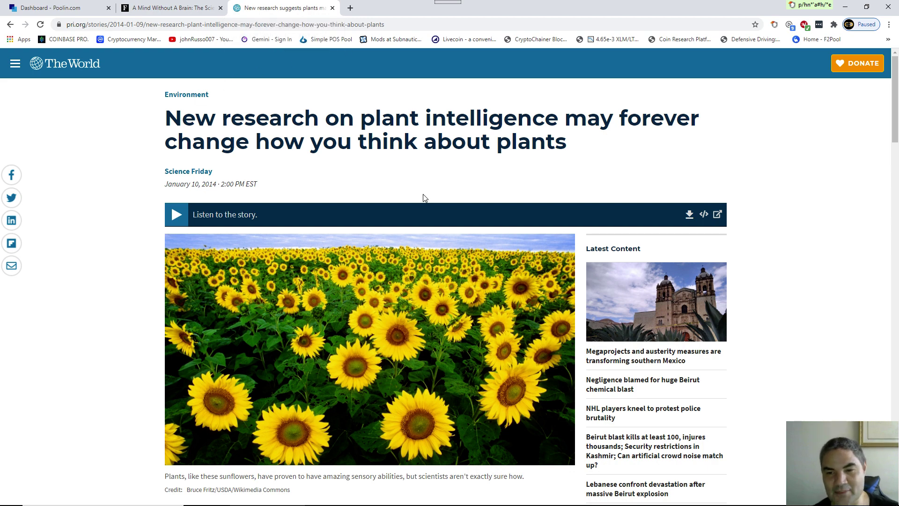
pyautogui.scroll(-2, 424, 196)
pyautogui.scroll(-3, 424, 197)
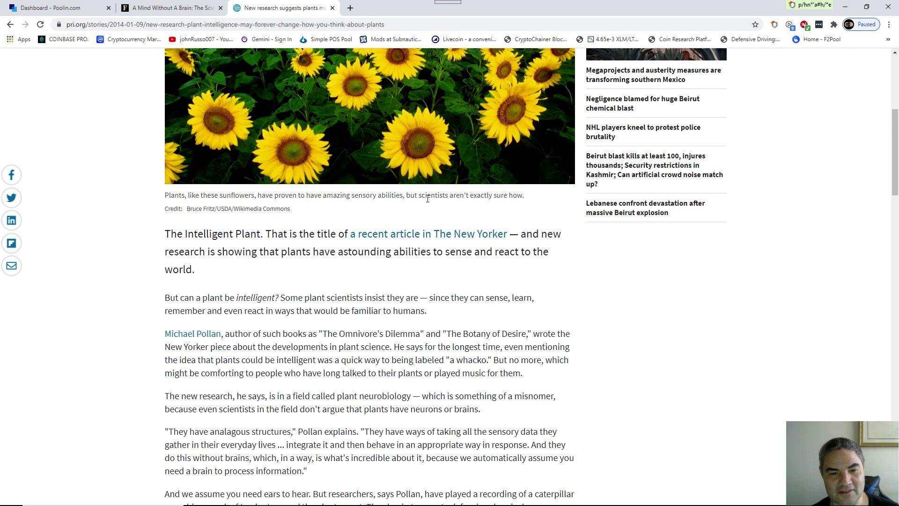
pyautogui.scroll(3, 424, 196)
pyautogui.scroll(1, 420, 159)
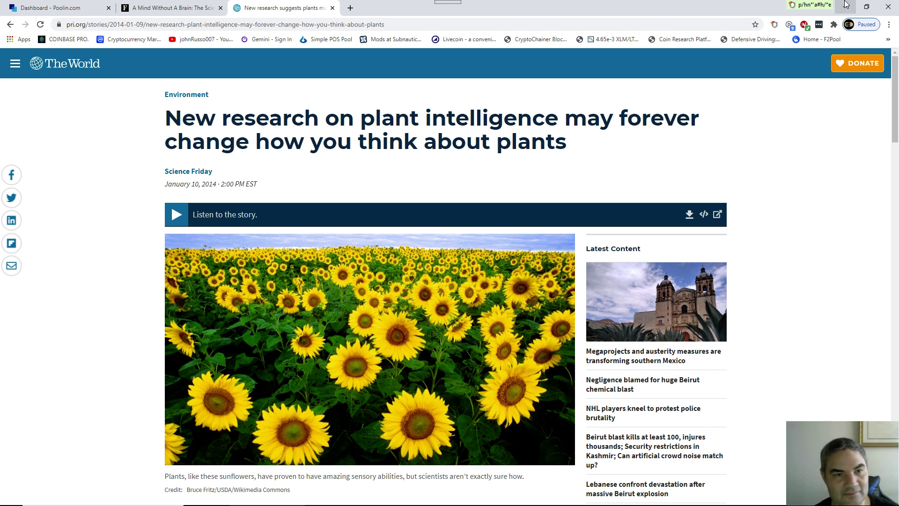
pyautogui.click(176, 9)
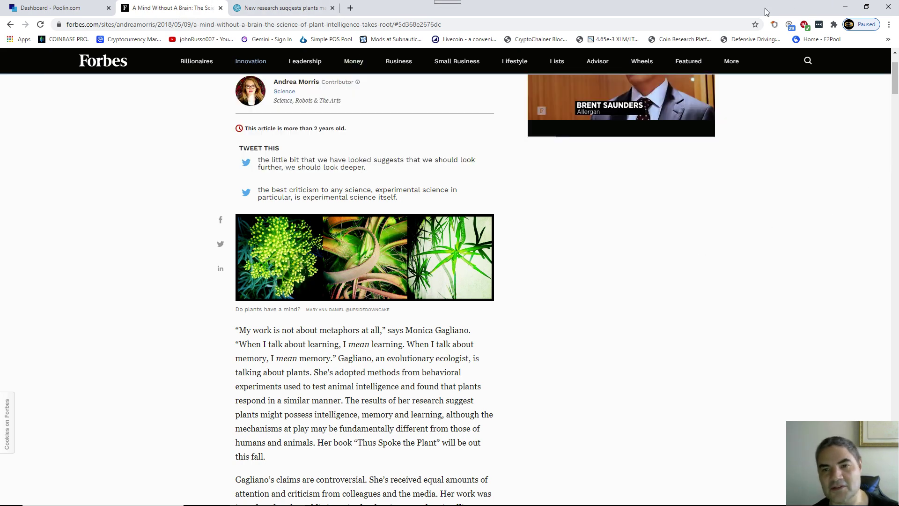
pyautogui.click(220, 9)
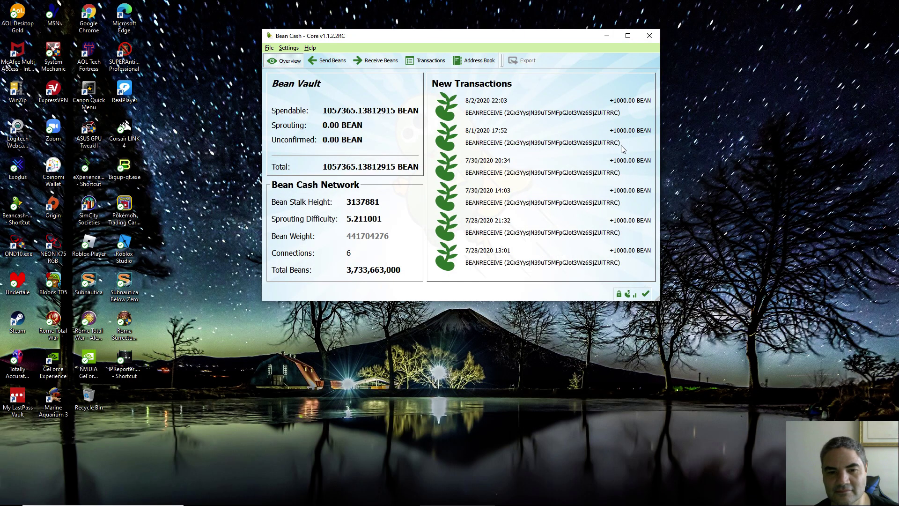
pyautogui.hotkey('alt', 'z')
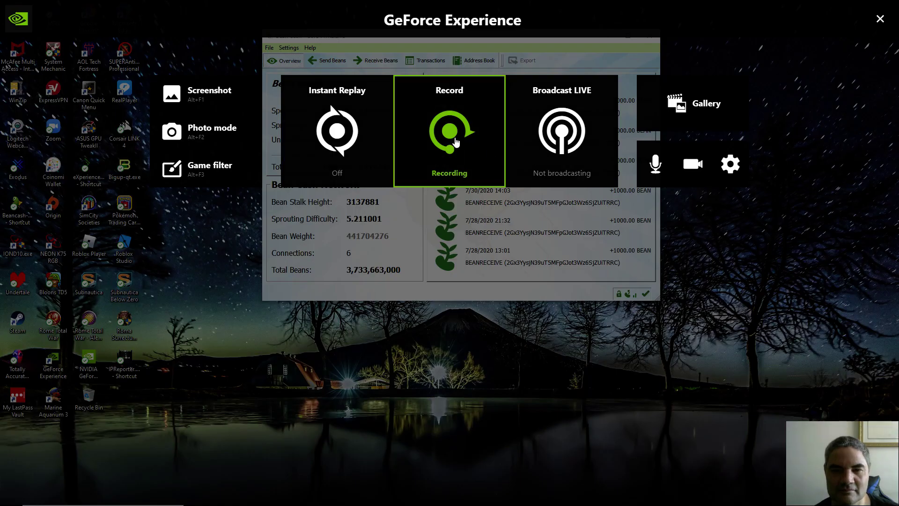